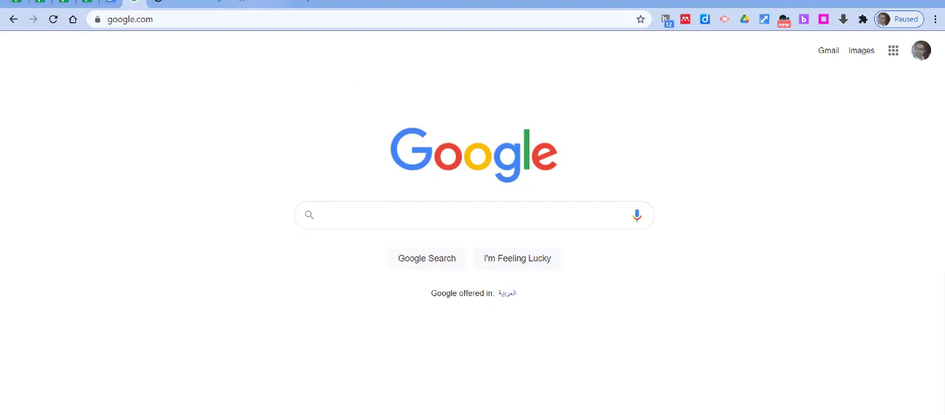
# Open teach.mapnwea.org/admin and log in to NWEA Assessments with the saved credentials
pyautogui.click(216, 19)
pyautogui.write('teach')
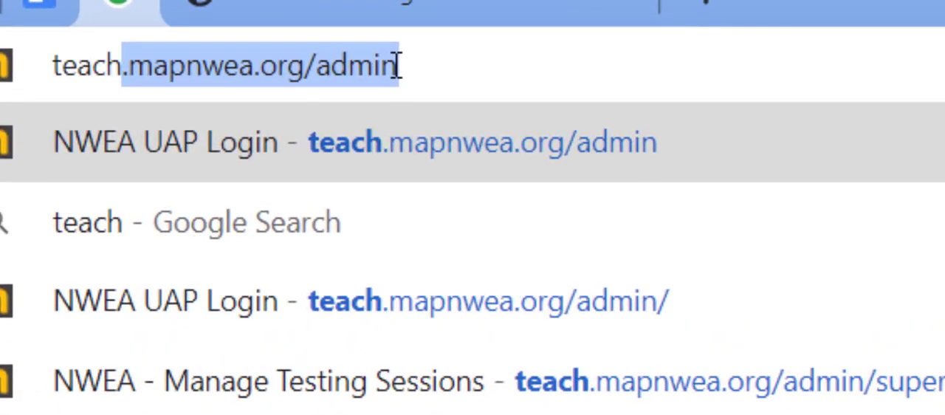
pyautogui.press('Return')
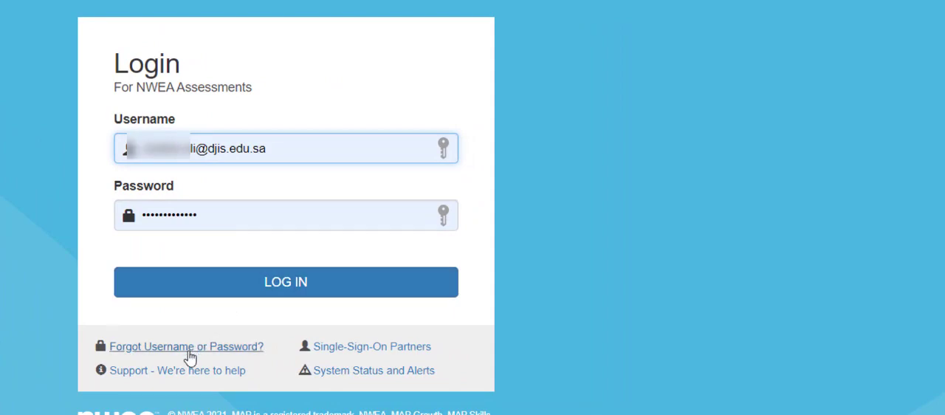
pyautogui.click(277, 289)
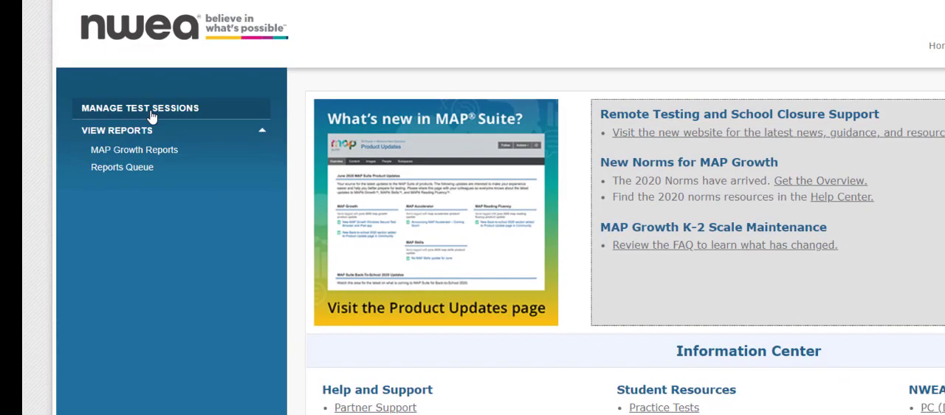
# Start finding students for a new testing session, keeping the school set to Dar Jana International School, Rawdah
pyautogui.click(151, 116)
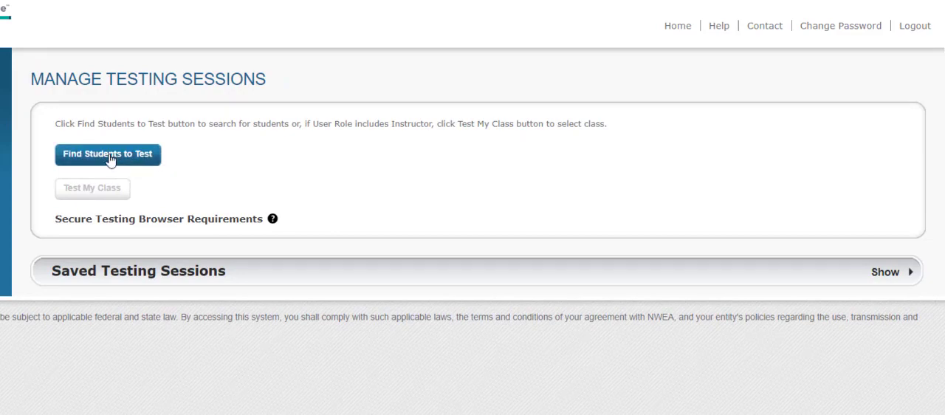
pyautogui.click(108, 154)
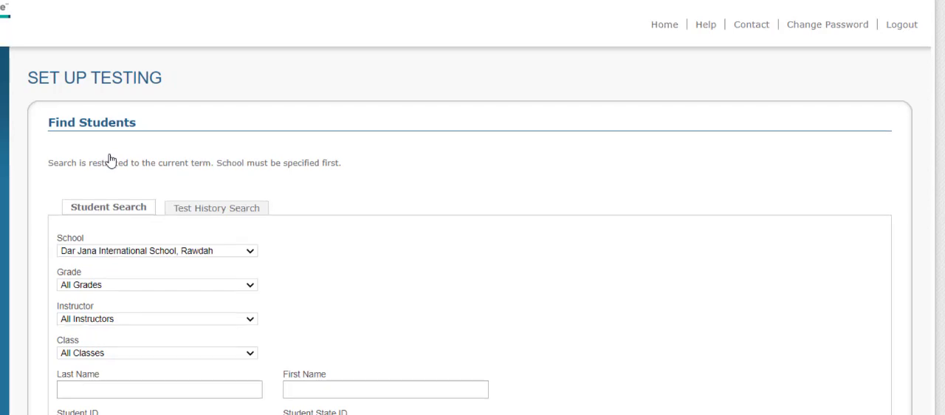
pyautogui.scroll(-2, 110, 158)
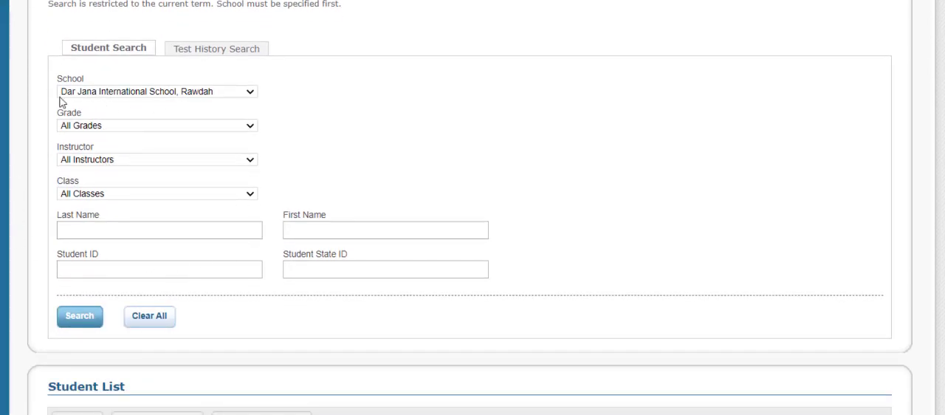
pyautogui.click(209, 98)
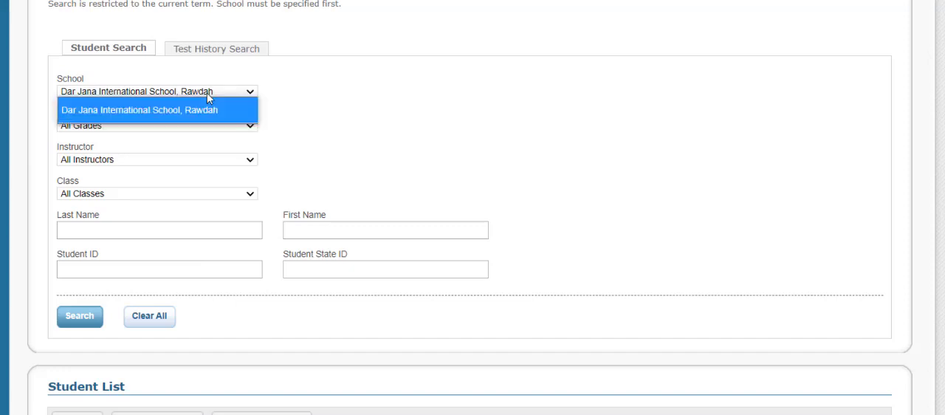
pyautogui.click(209, 98)
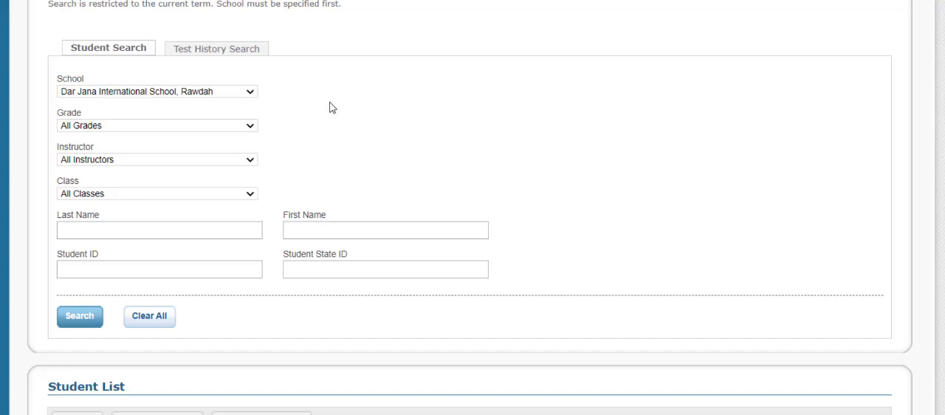
pyautogui.scroll(-1, 330, 108)
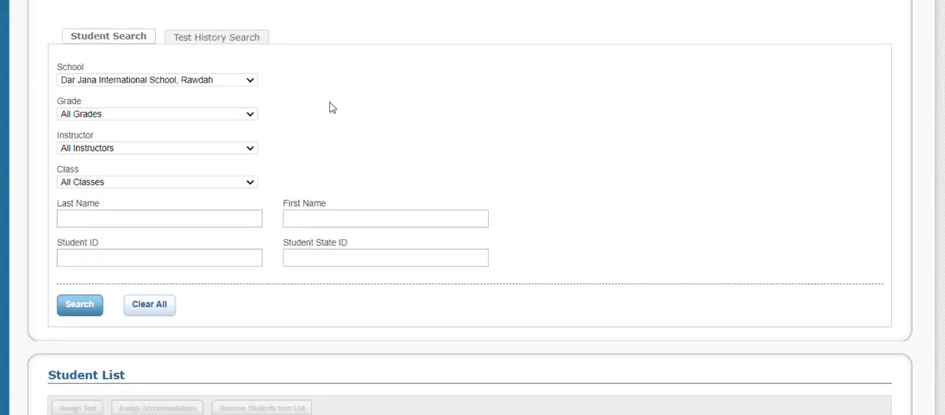
# Search for the students of grade 11 in the class 11 Green
pyautogui.click(245, 115)
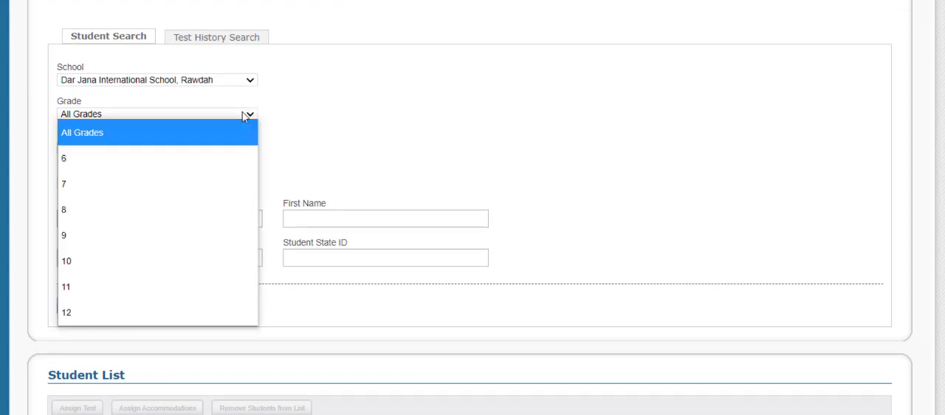
pyautogui.click(104, 287)
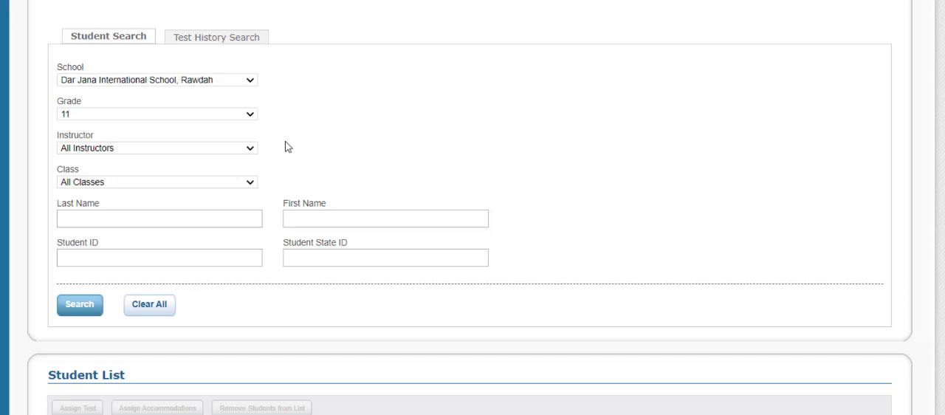
pyautogui.click(218, 184)
pyautogui.click(174, 234)
pyautogui.click(77, 306)
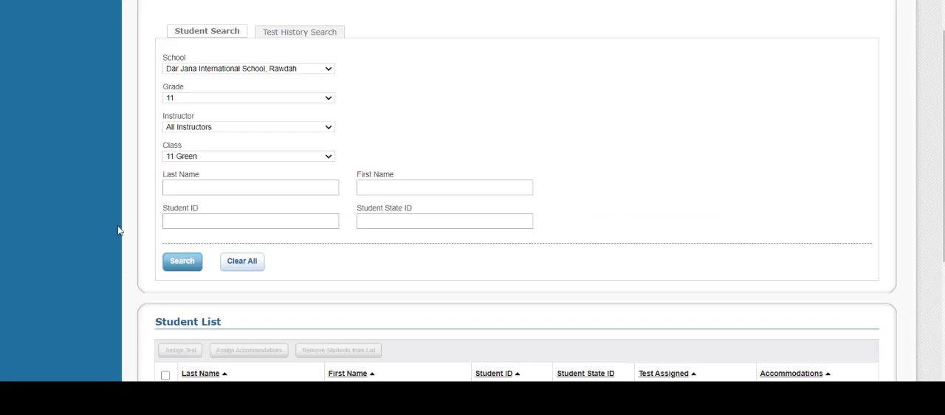
# Select all students in the list, open test assignment for them and view the available test names
pyautogui.scroll(-5, 113, 213)
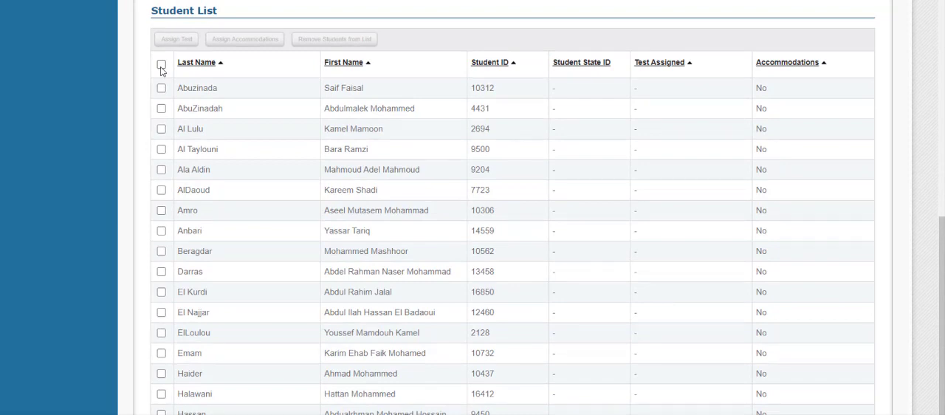
pyautogui.click(161, 65)
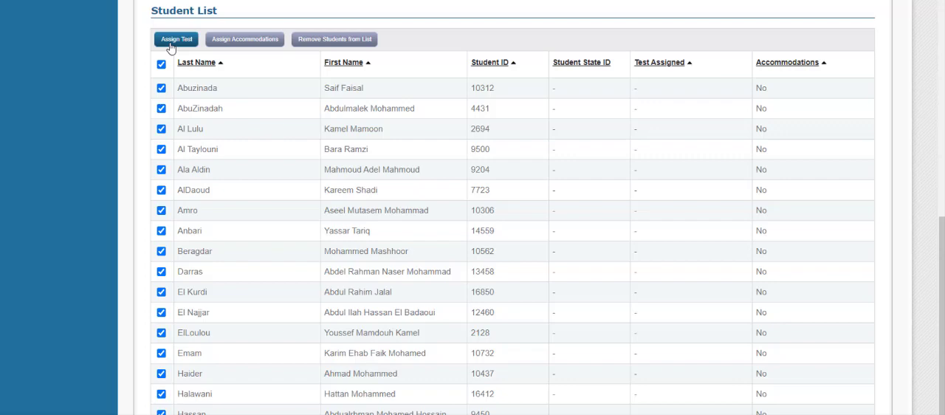
pyautogui.click(171, 42)
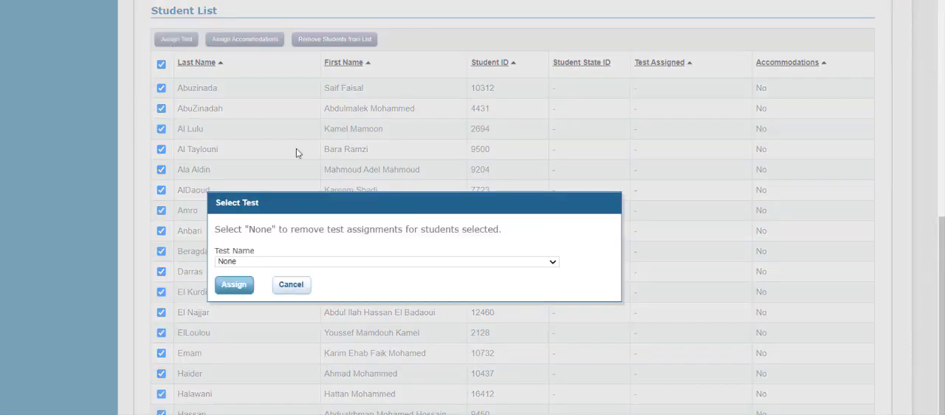
pyautogui.moveTo(390, 200); pyautogui.dragTo(325, 50)
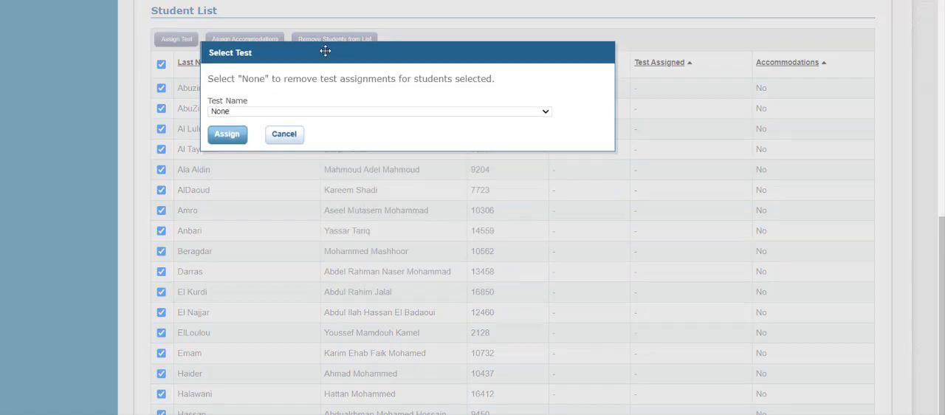
pyautogui.click(338, 113)
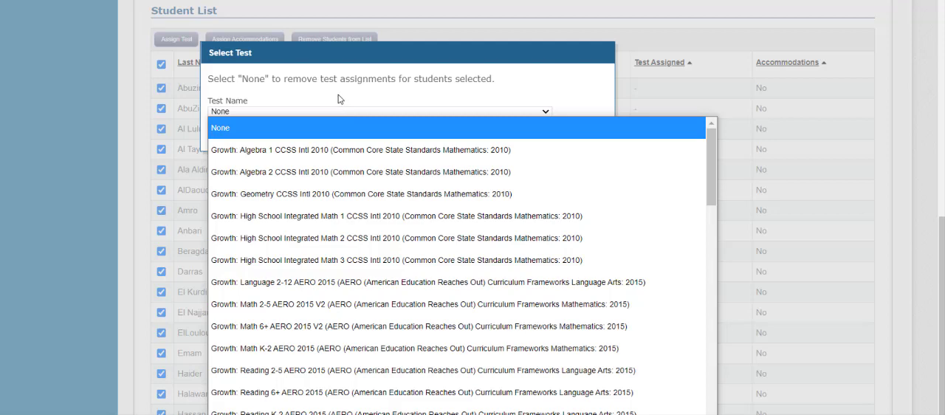
pyautogui.click(338, 99)
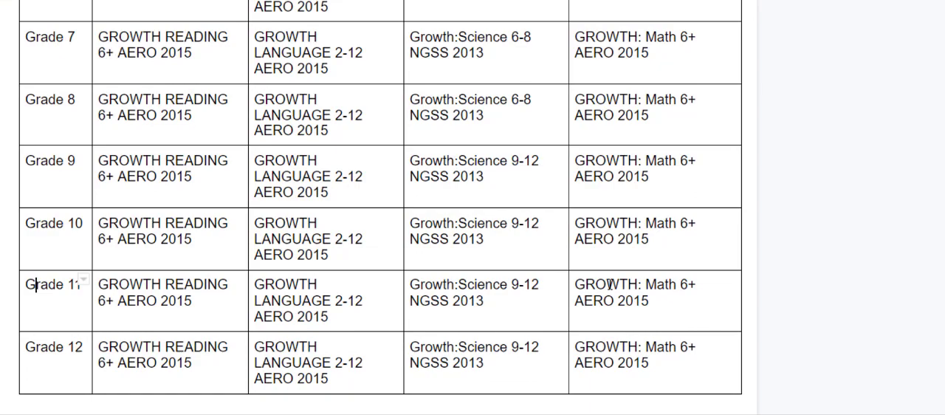
# Switch to the MAP testing set up document in Google Docs and look up the Math test for Grade 11
pyautogui.scroll(4, 501, 178)
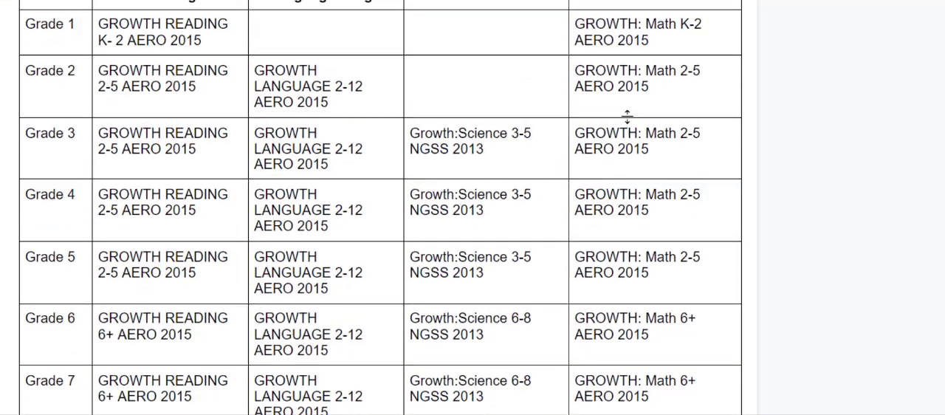
pyautogui.scroll(3, 629, 114)
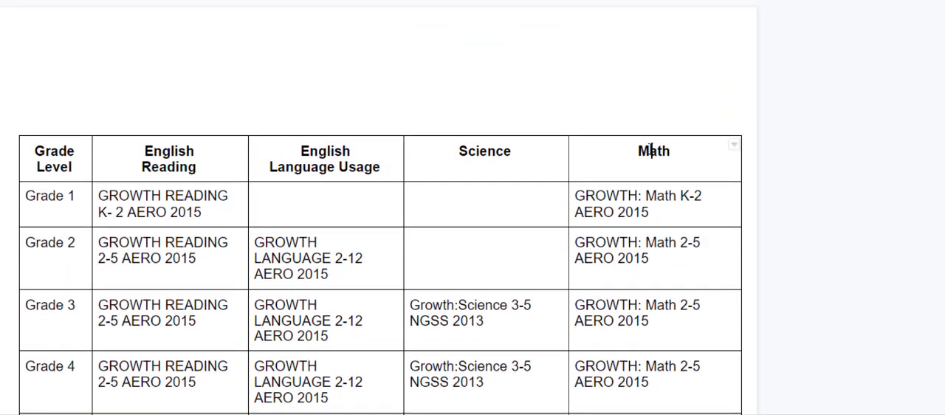
pyautogui.scroll(-5, 654, 155)
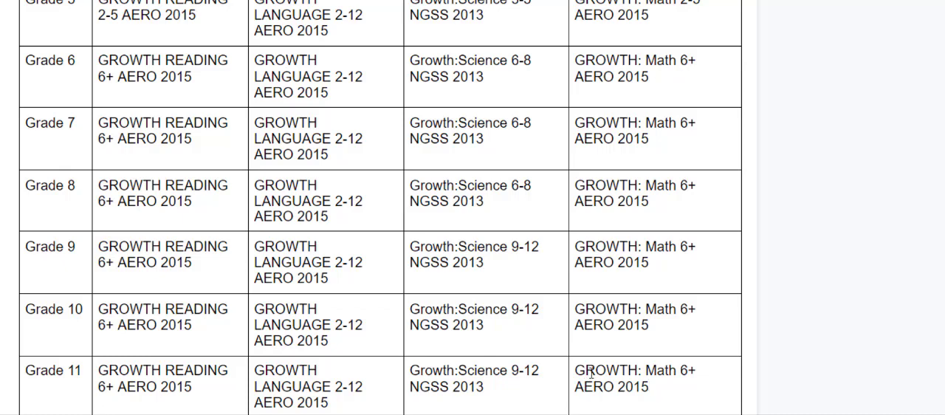
pyautogui.moveTo(577, 369); pyautogui.dragTo(655, 397)
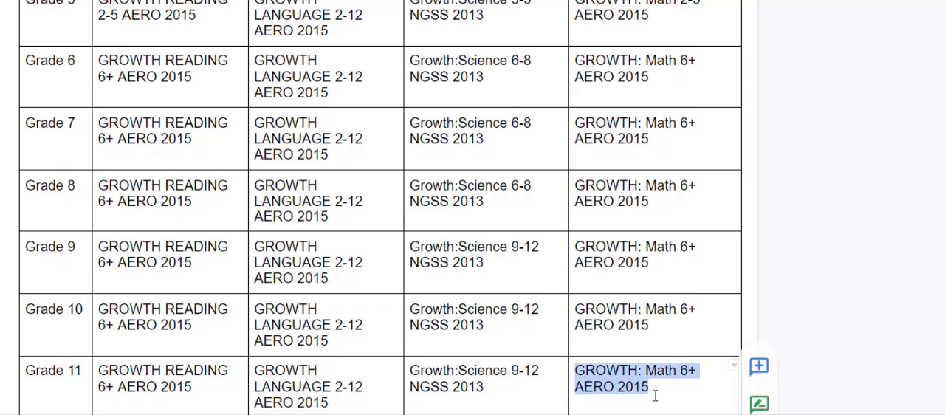
pyautogui.click(627, 390)
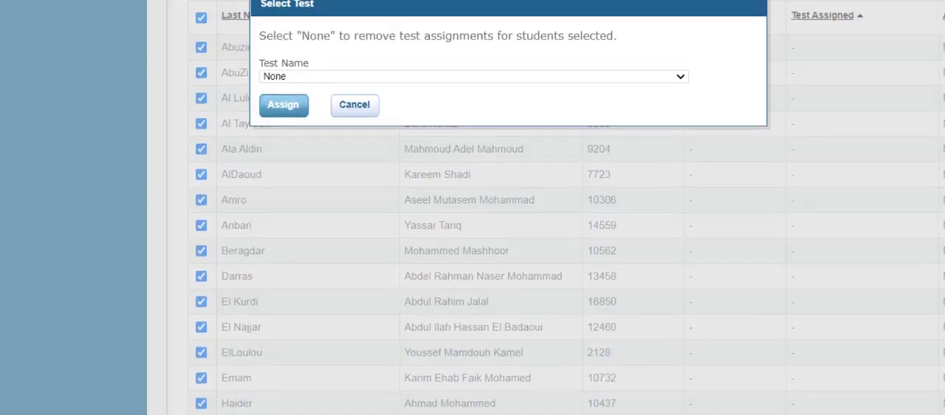
# Back in NWEA, assign the test Growth: Math 6+ AERO 2015 V2 to all selected students
pyautogui.scroll(1, 432, 141)
pyautogui.click(453, 110)
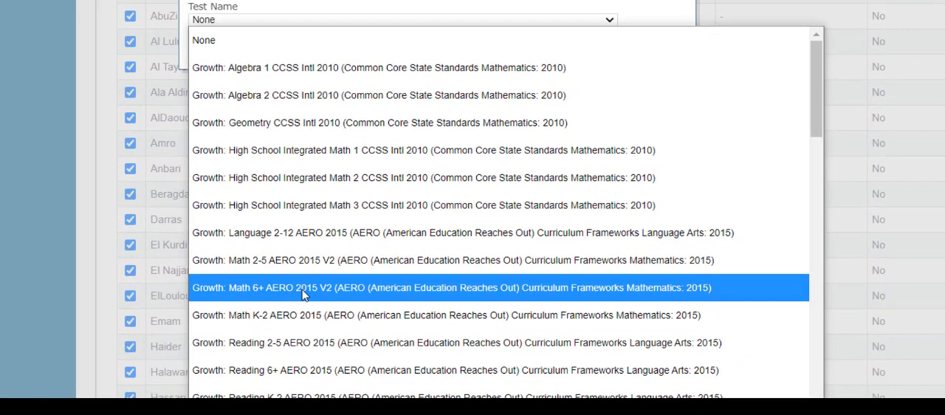
pyautogui.click(305, 294)
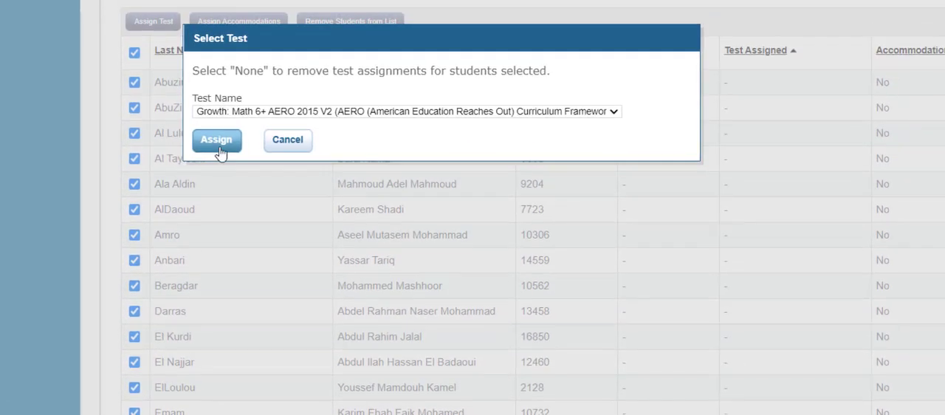
pyautogui.click(215, 55)
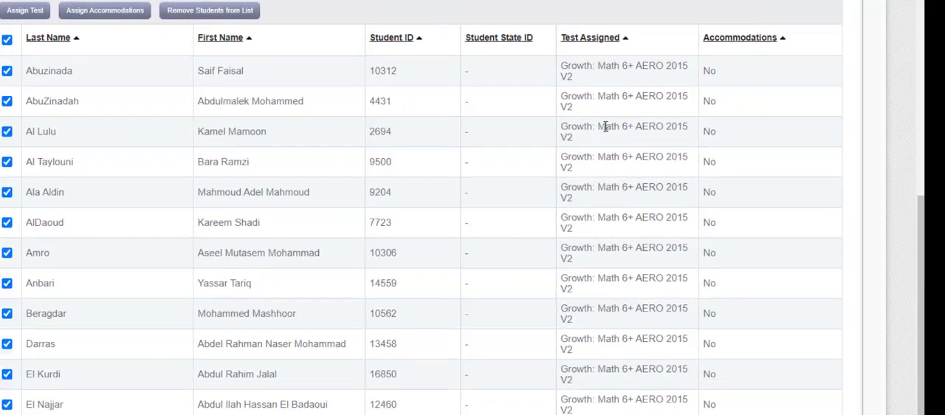
# Check the test assigned to each student down the list and start the testing session immediately
pyautogui.scroll(-3, 606, 125)
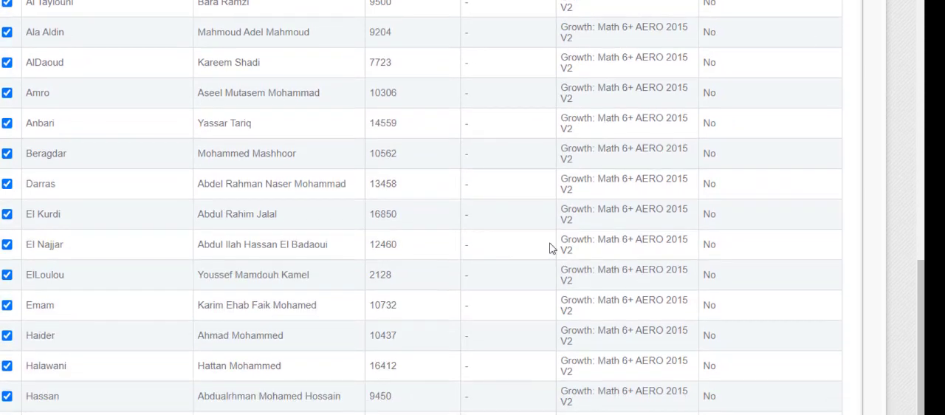
pyautogui.scroll(-2, 517, 233)
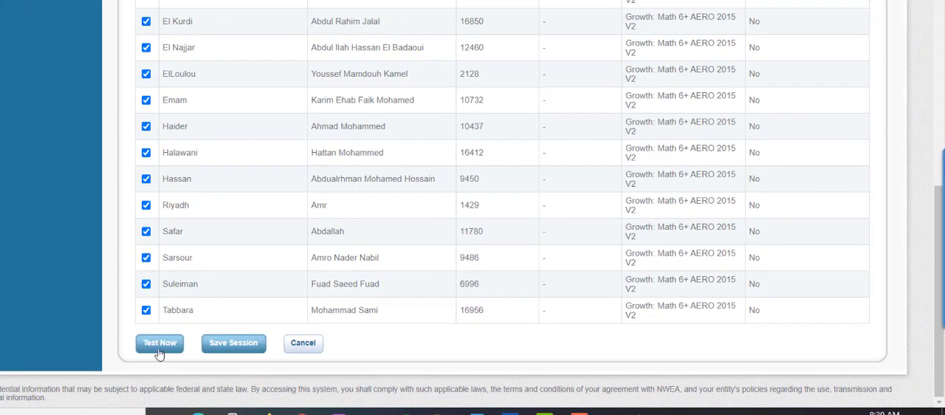
pyautogui.click(159, 345)
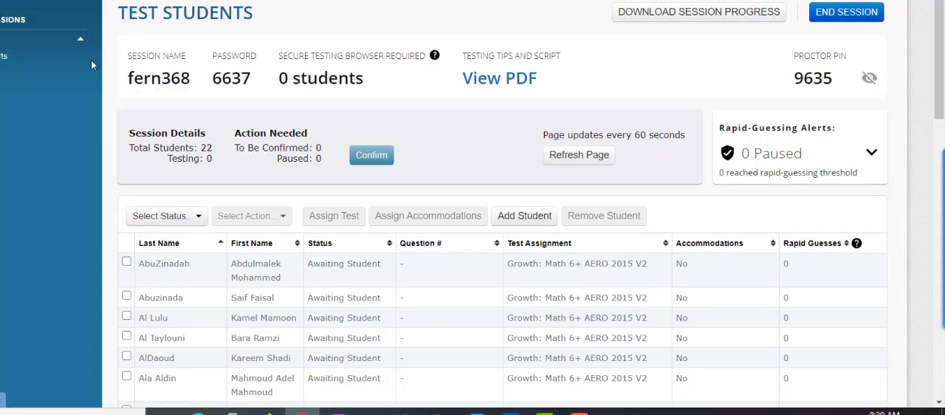
# Highlight the session name and session password that students need to join the test
pyautogui.moveTo(129, 78); pyautogui.dragTo(193, 81)
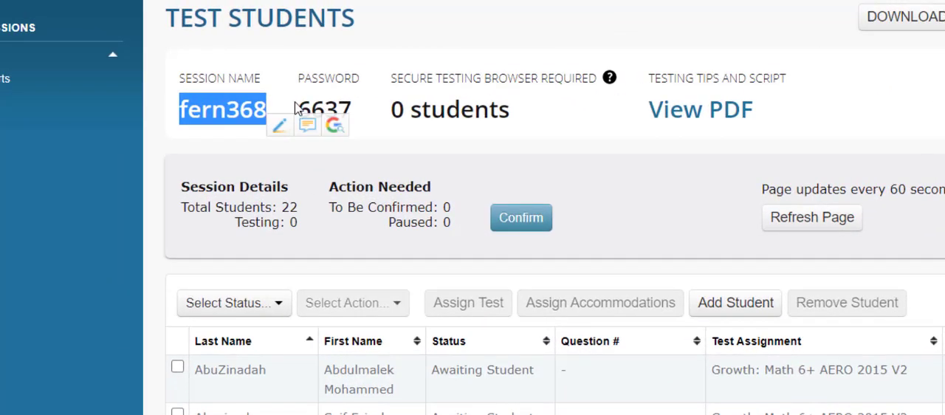
pyautogui.moveTo(296, 108); pyautogui.dragTo(356, 111)
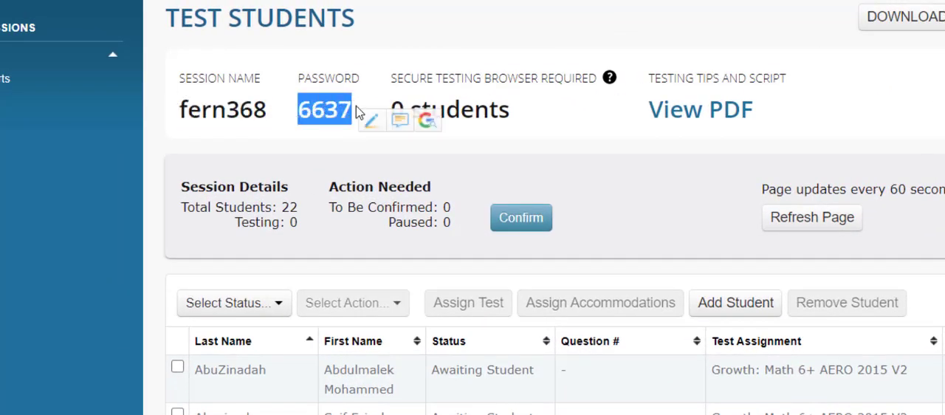
pyautogui.click(357, 107)
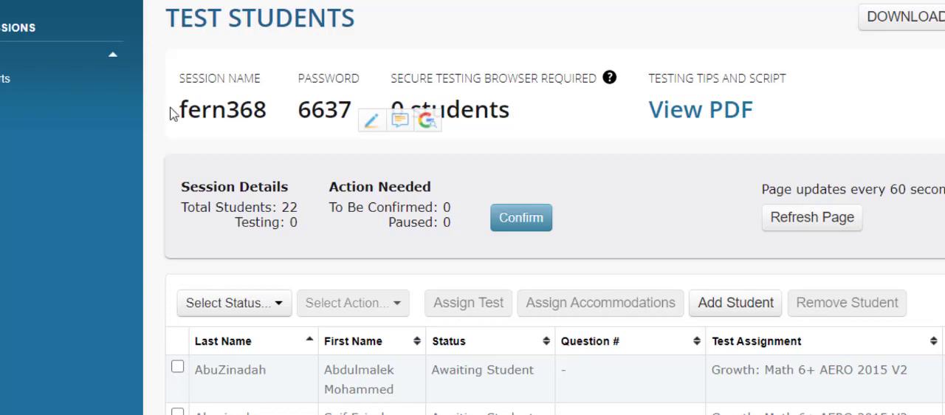
pyautogui.moveTo(180, 111); pyautogui.dragTo(350, 105)
pyautogui.click(274, 111)
pyautogui.click(288, 111)
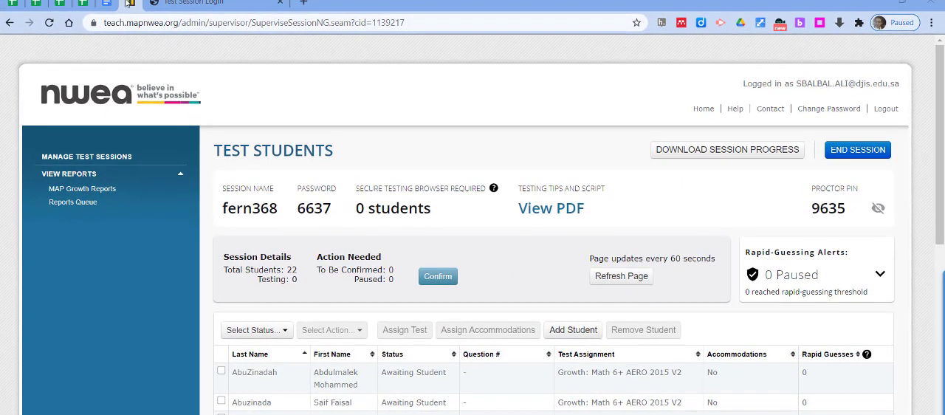
# Close the existing Test Session Login tab and open test.mapnwea.org in a new tab
pyautogui.click(199, 3)
pyautogui.click(280, 3)
pyautogui.click(155, 4)
pyautogui.click(190, 22)
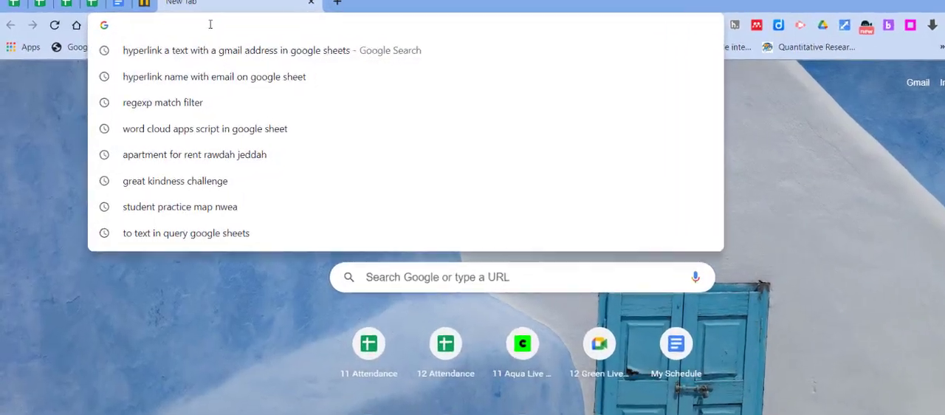
pyautogui.write('test.mapnwea.org')
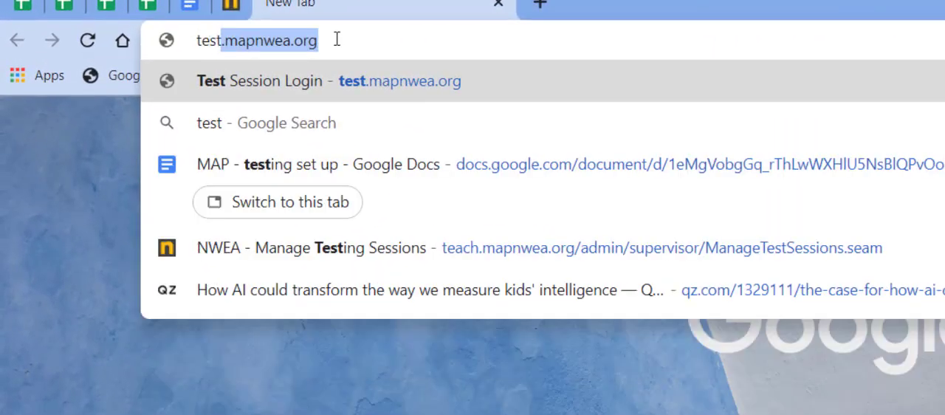
pyautogui.press('Right')
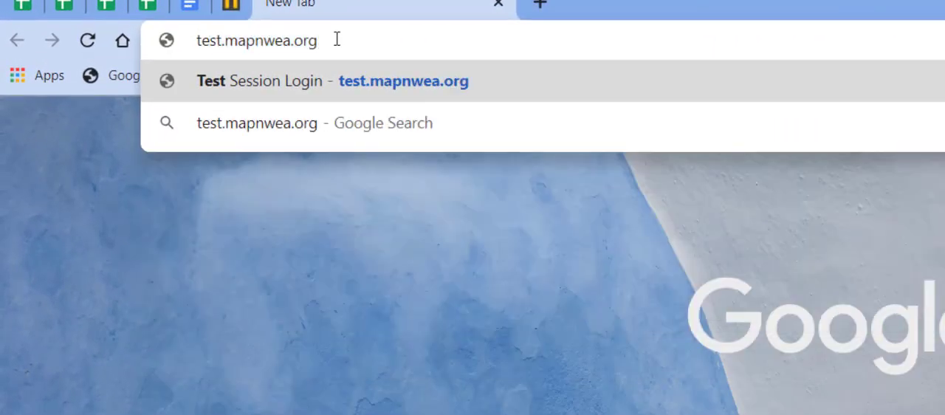
pyautogui.press('Return')
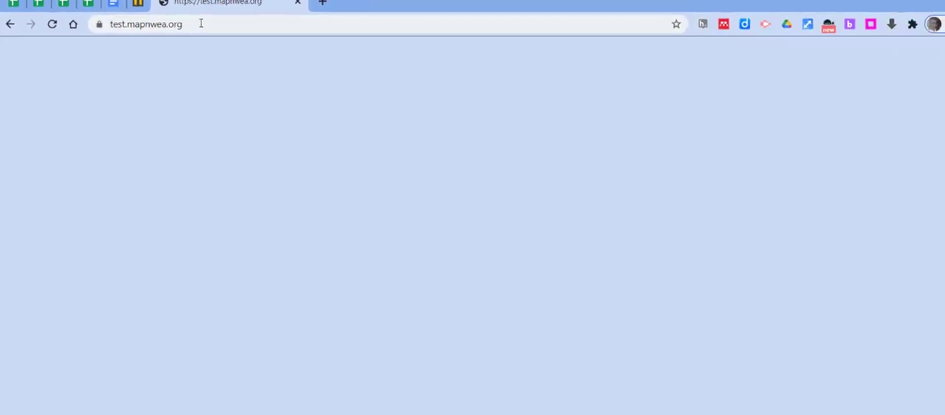